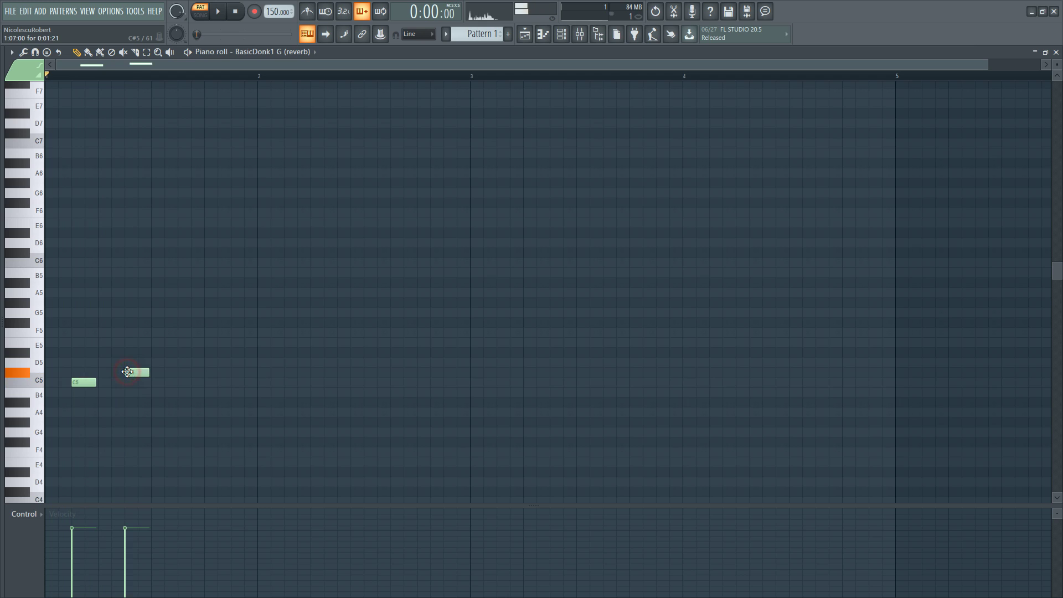
# Step: Add four consecutive C5 notes after the C#5 note, filling the rest of bar 1 in the piano roll
pyautogui.click(155, 383)
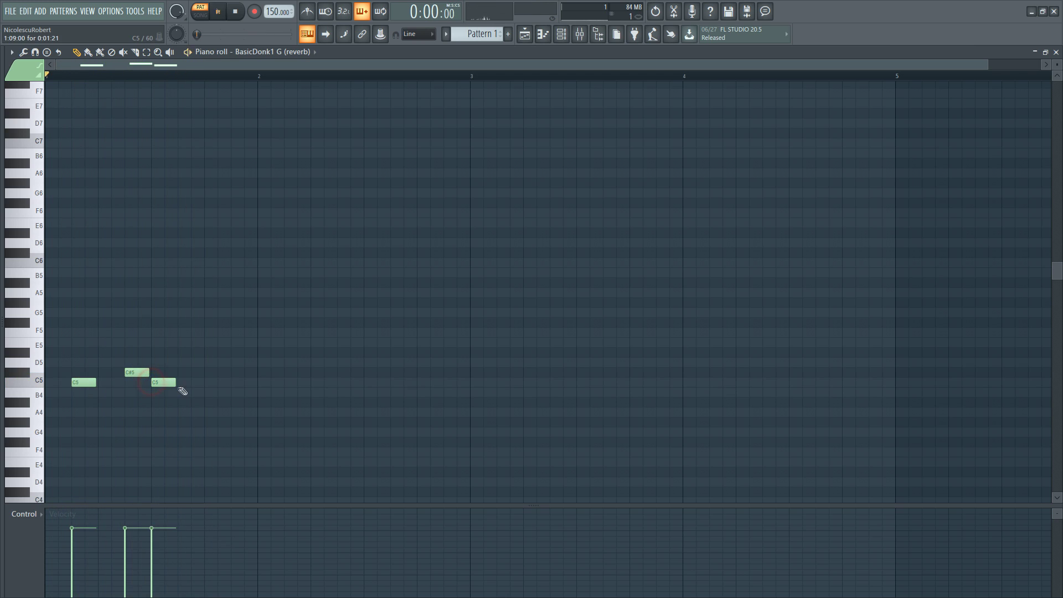
pyautogui.click(182, 385)
pyautogui.click(210, 384)
pyautogui.click(236, 385)
pyautogui.press('space')
# Step: Place four consecutive A#4 notes from the start of bar 2 and play the melody back
pyautogui.click(261, 394)
pyautogui.moveTo(260, 409); pyautogui.dragTo(275, 408)
pyautogui.press('space')
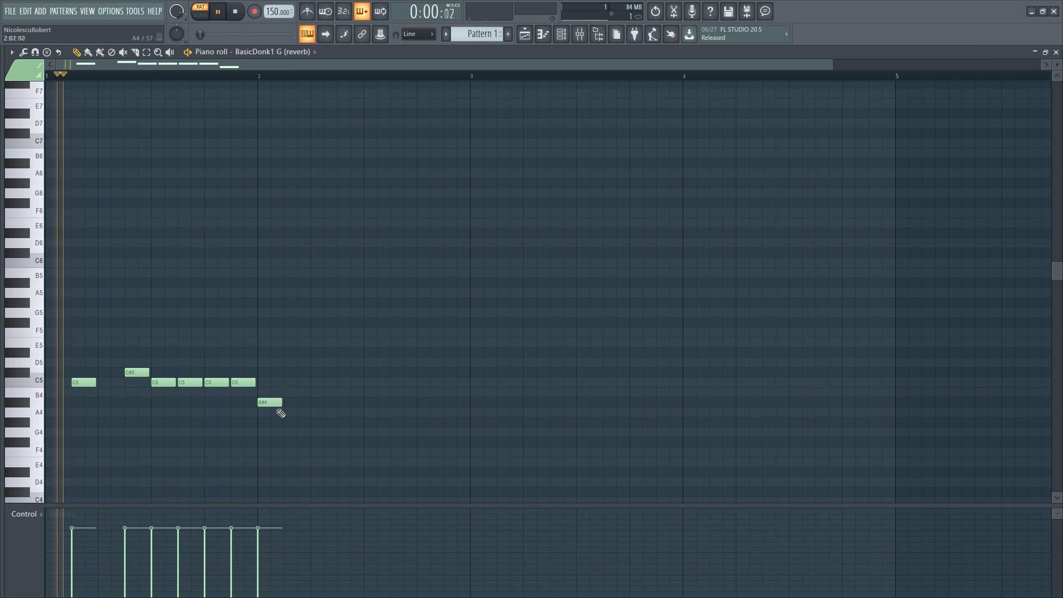
pyautogui.click(285, 403)
pyautogui.press('space')
# Step: Continue bar 2 with an F5, a C#5 and a C5 note lengthened to the end of the bar
pyautogui.click(378, 338)
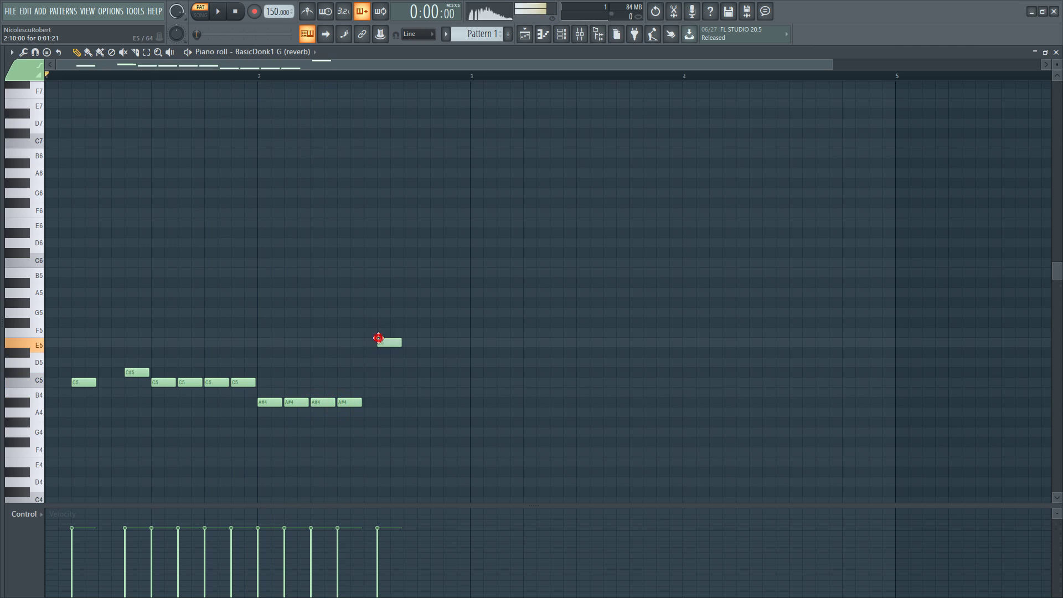
pyautogui.moveTo(373, 339); pyautogui.dragTo(391, 383)
pyautogui.press('space')
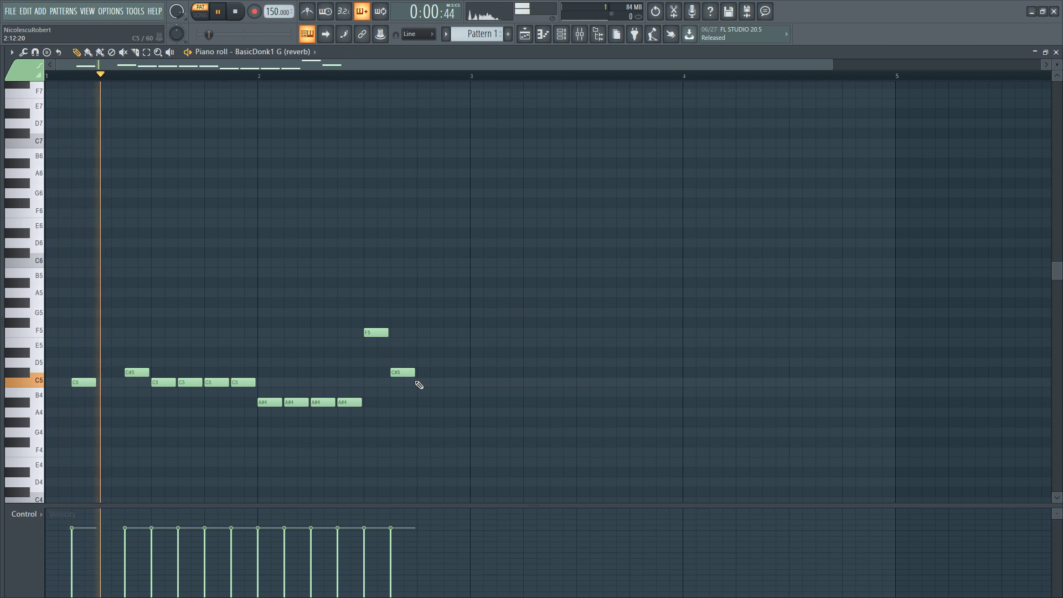
pyautogui.click(419, 382)
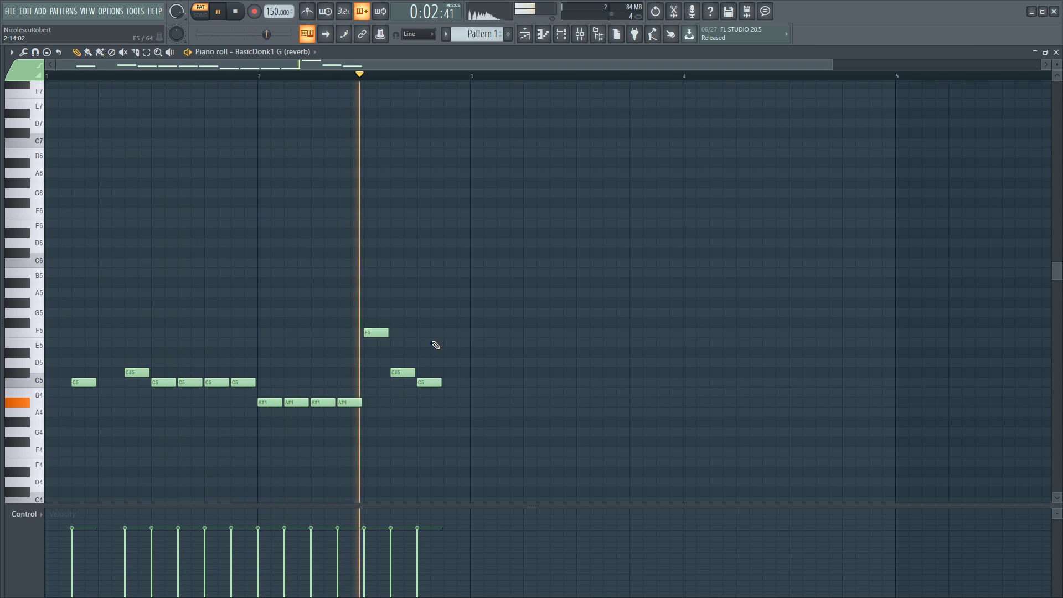
pyautogui.press('space')
pyautogui.moveTo(441, 383); pyautogui.dragTo(468, 382)
# Step: Begin the bar 3 variation with a C5, a C#5 and a run of C5 notes shortened to half length
pyautogui.click(519, 382)
pyautogui.moveTo(547, 382); pyautogui.dragTo(521, 382)
pyautogui.click(554, 372)
pyautogui.click(579, 382)
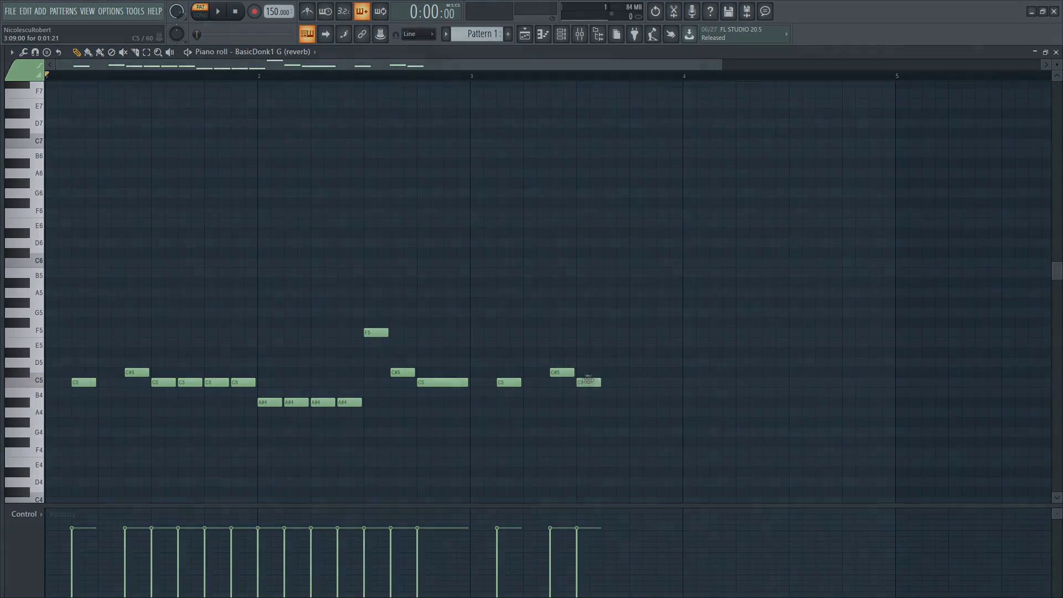
pyautogui.moveTo(600, 382); pyautogui.dragTo(587, 382)
pyautogui.click(592, 382)
pyautogui.click(619, 382)
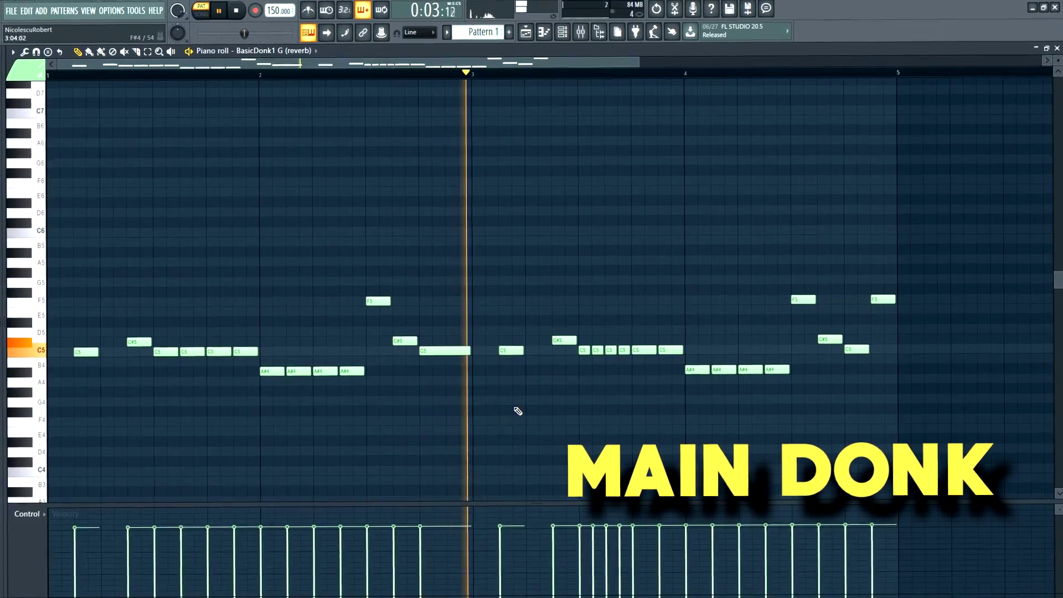
# Step: Examine the Donk patterns in the piano roll and the effect chain on the Donks mixer track
pyautogui.scroll(-3, 614, 338)
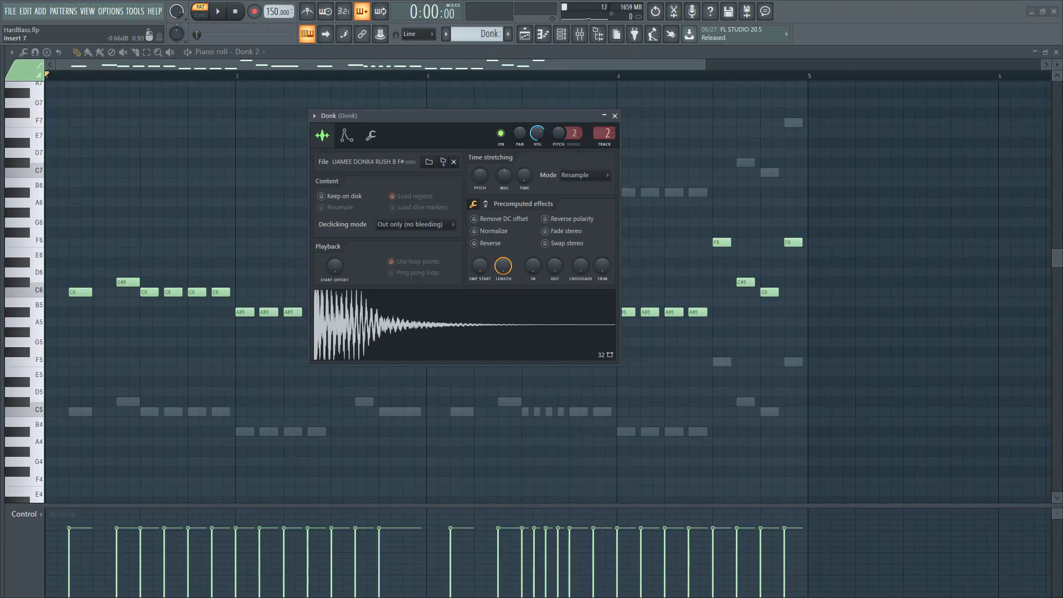
pyautogui.press('F6')
pyautogui.click(561, 34)
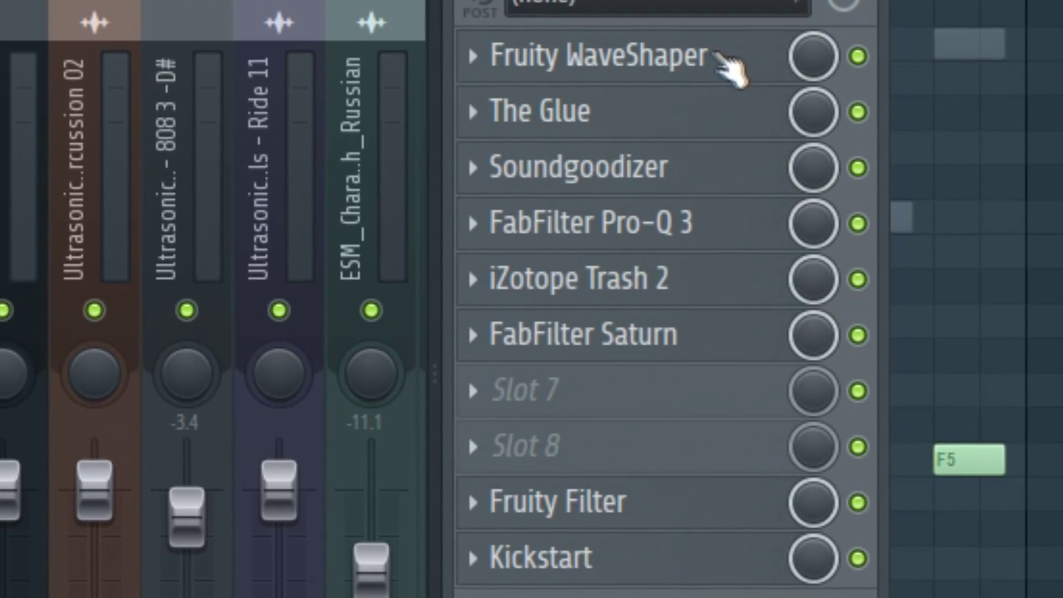
pyautogui.click(4, 271)
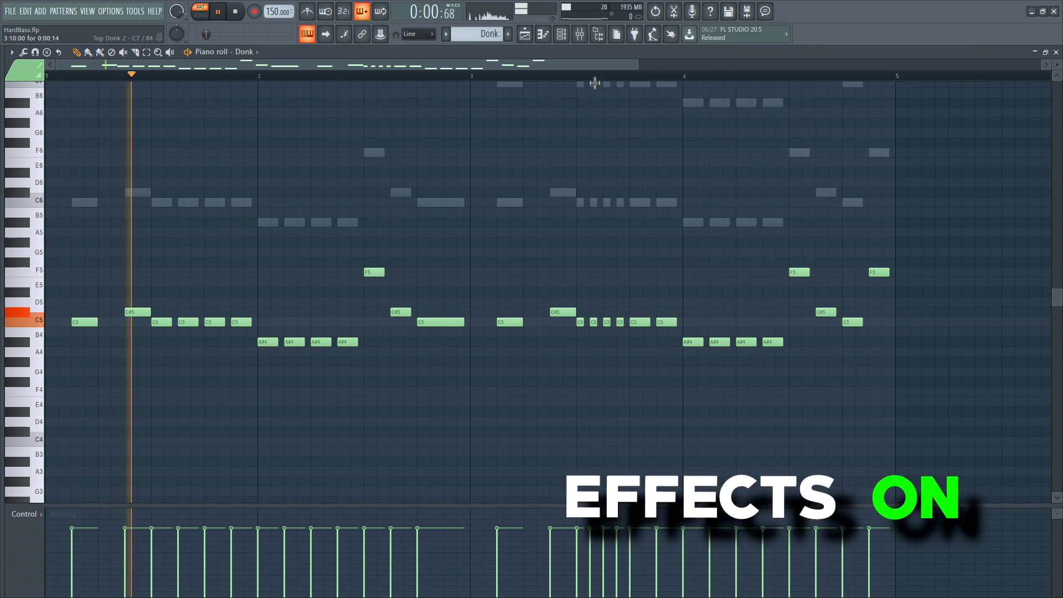
# Step: Toggle the effects of the Donks and Donk mixer tracks off and on during playback to compare the sound
pyautogui.click(580, 34)
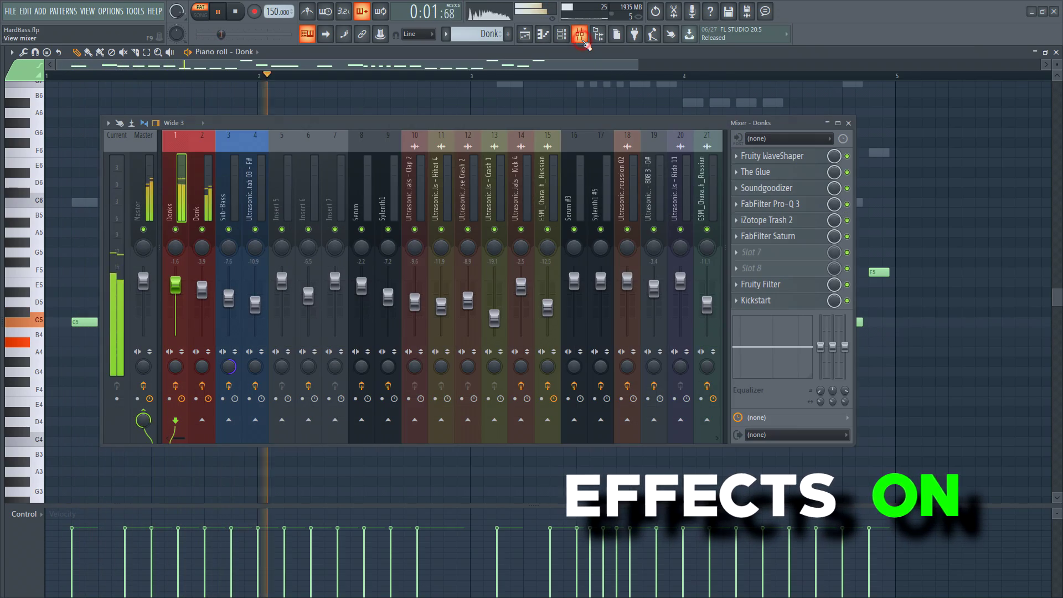
pyautogui.click(175, 386)
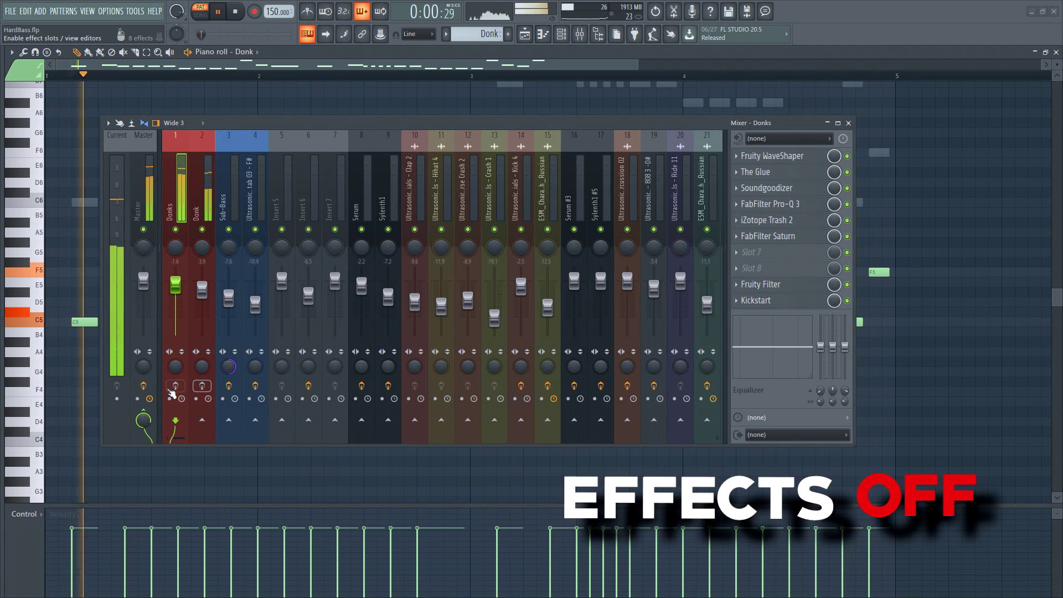
pyautogui.click(175, 386)
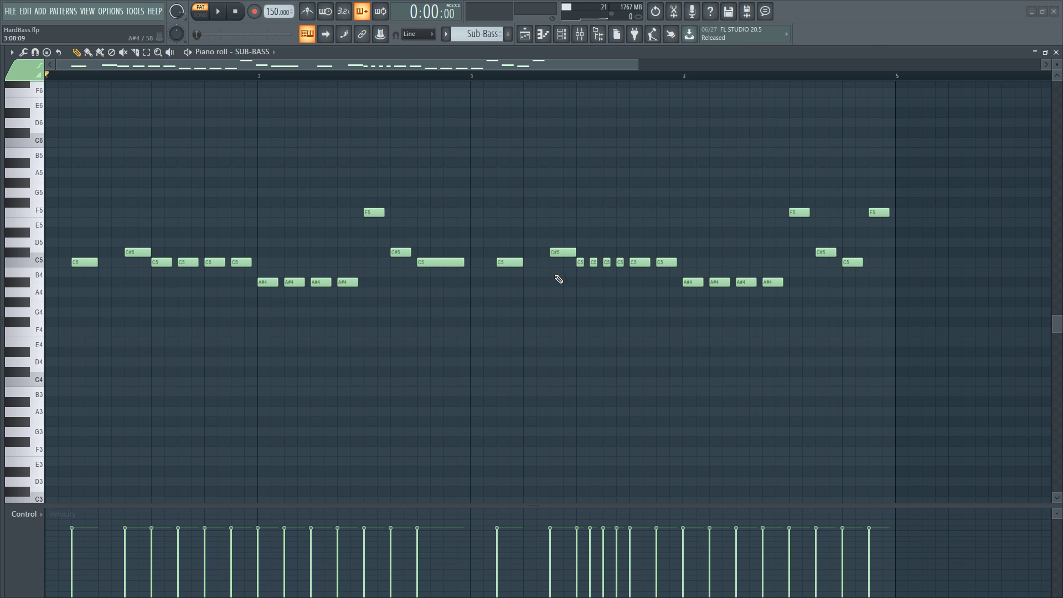
# Step: Play the Sub-Bass and Brass patterns in the piano roll
pyautogui.press('space')
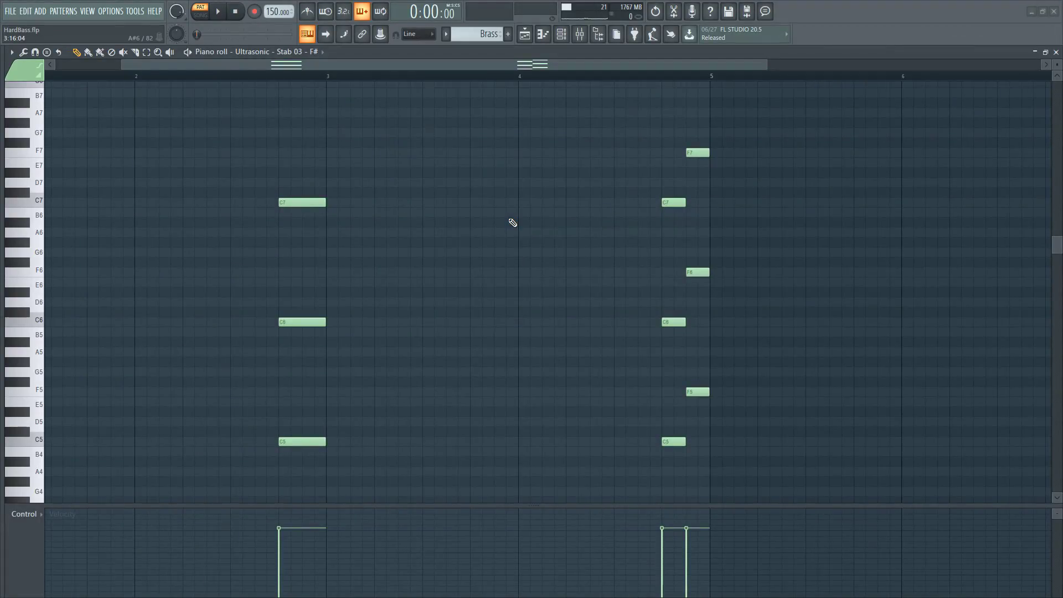
pyautogui.press('space')
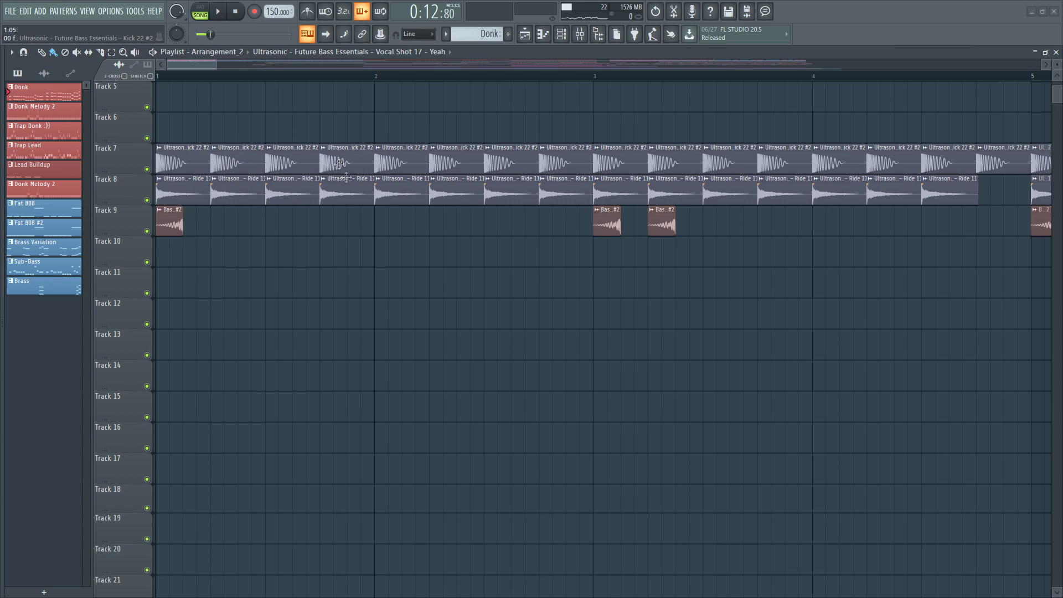
# Step: Inspect the sampler settings of the track 7 Kick 22 #2 clip and, with track 9 soloed, of the BasicDonk1 G (reverb) #2 clip
pyautogui.doubleClick(184, 166)
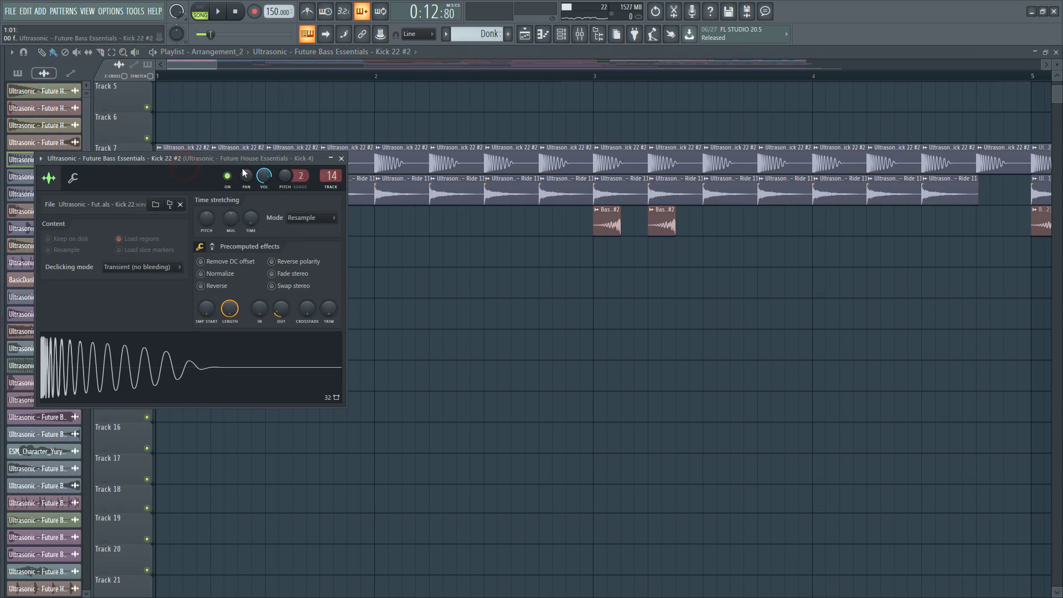
pyautogui.moveTo(238, 161); pyautogui.dragTo(580, 160)
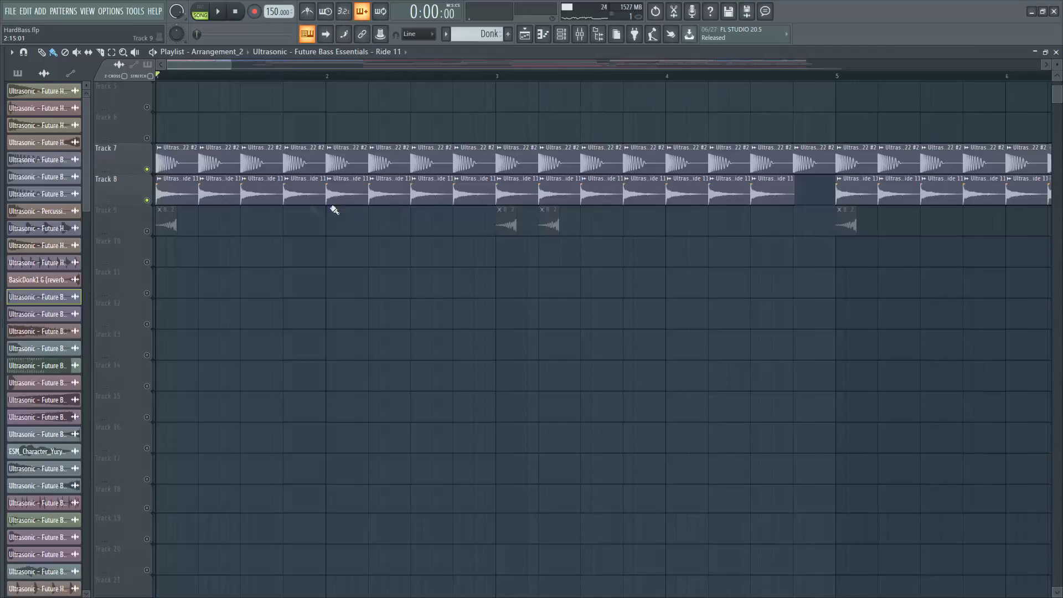
pyautogui.rightClick(148, 230)
pyautogui.scroll(5, 142, 207)
pyautogui.doubleClick(209, 216)
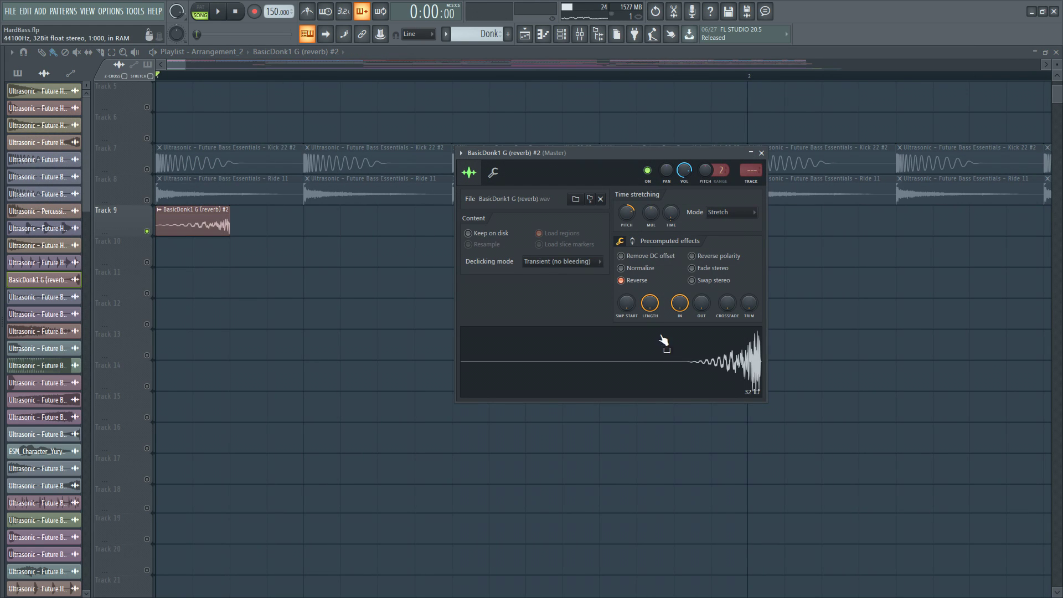
pyautogui.click(621, 387)
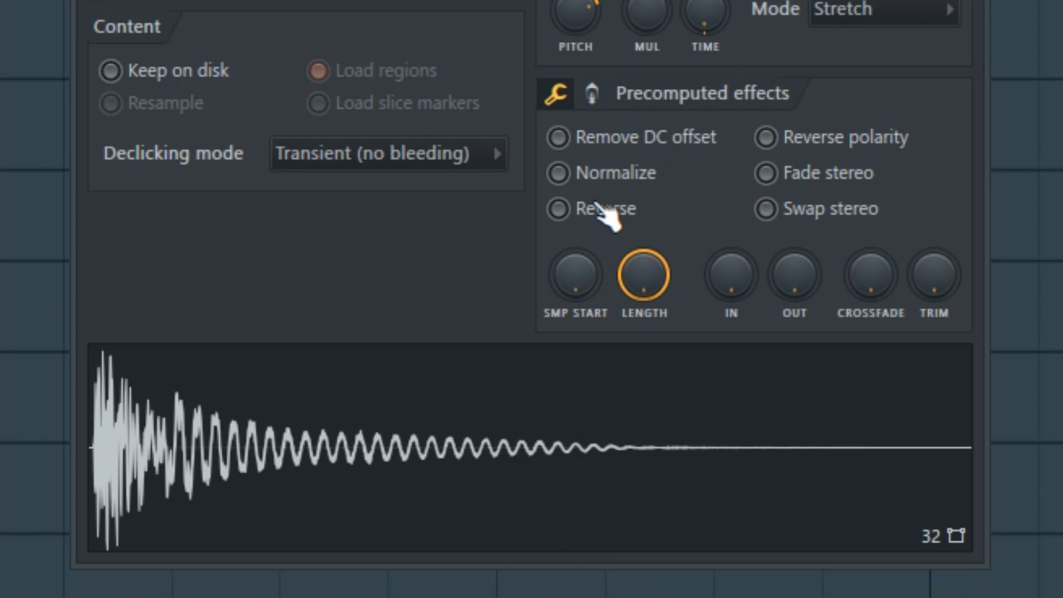
# Step: Reverse the BasicDonk1 G (reverb) #2 sample, raise its fade-in and preview it
pyautogui.click(630, 281)
pyautogui.moveTo(726, 281); pyautogui.dragTo(713, 161)
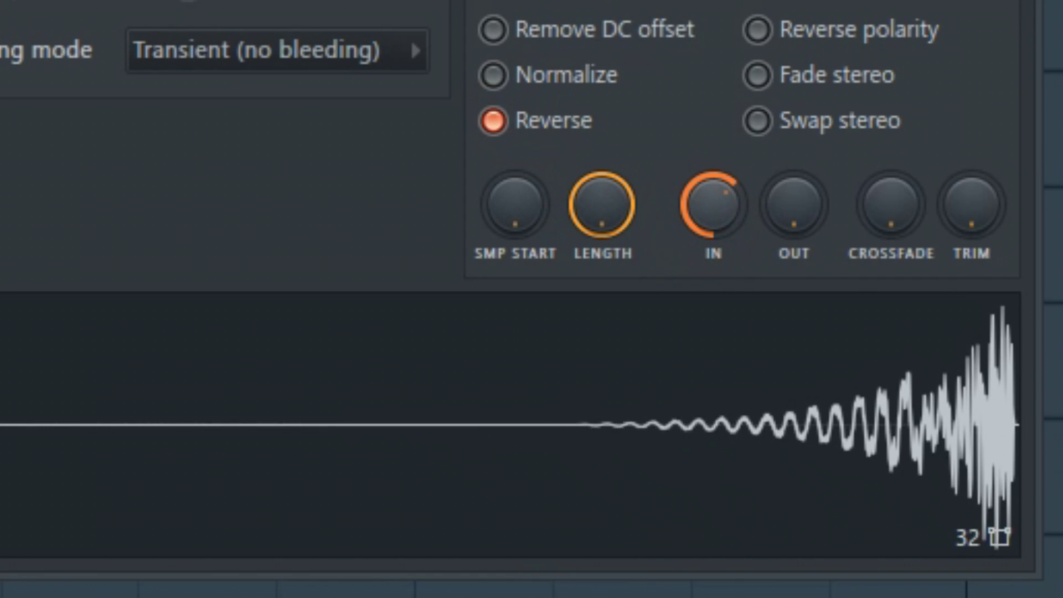
pyautogui.click(709, 406)
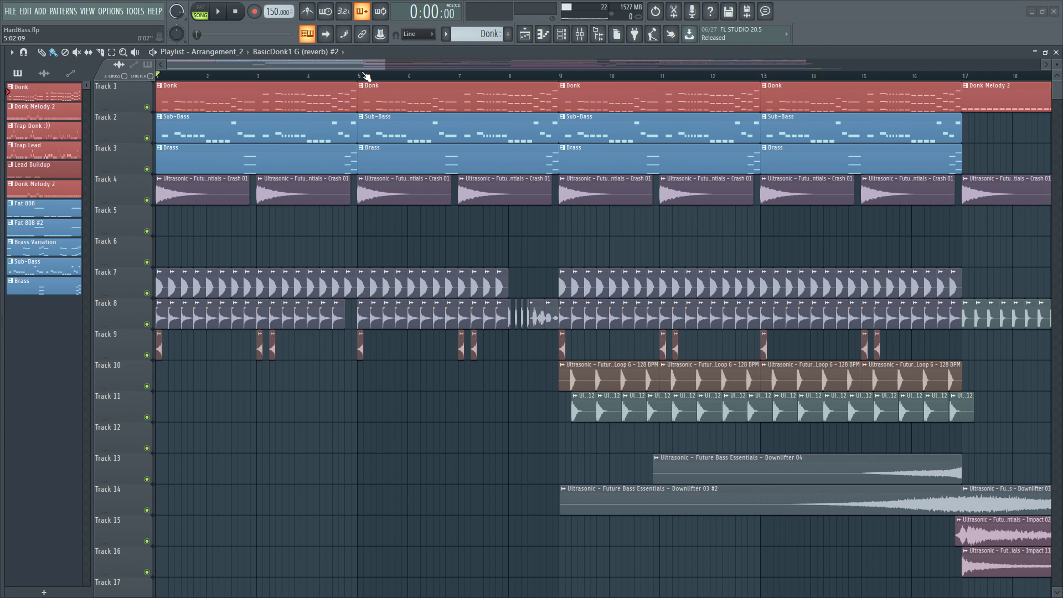
# Step: Play the Donk Melody 2 pattern on track 1 from bar 17 of the playlist
pyautogui.moveTo(375, 67); pyautogui.dragTo(488, 62)
pyautogui.click(370, 102)
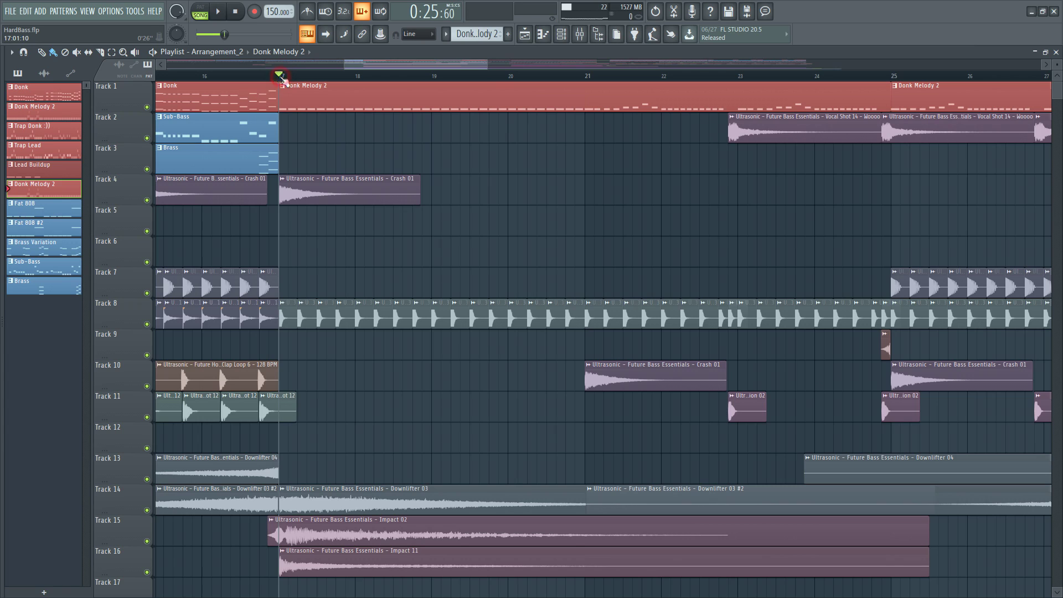
pyautogui.press('space')
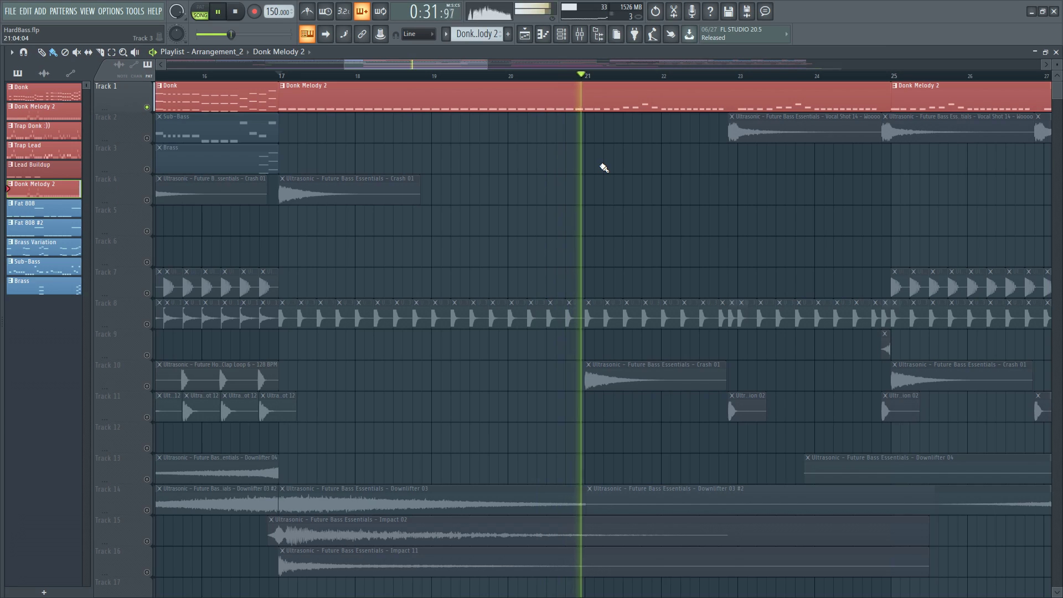
pyautogui.press('space')
# Step: Switch to the browser and look over the Ultrasonic channel page on YouTube
pyautogui.scroll(-4, 605, 167)
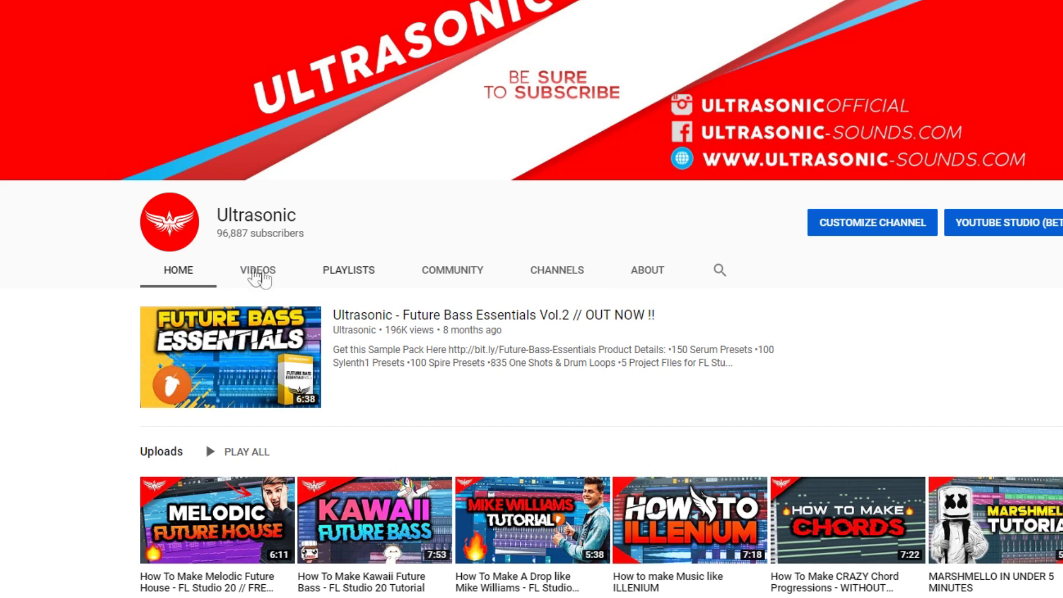
pyautogui.moveTo(227, 236); pyautogui.dragTo(287, 236)
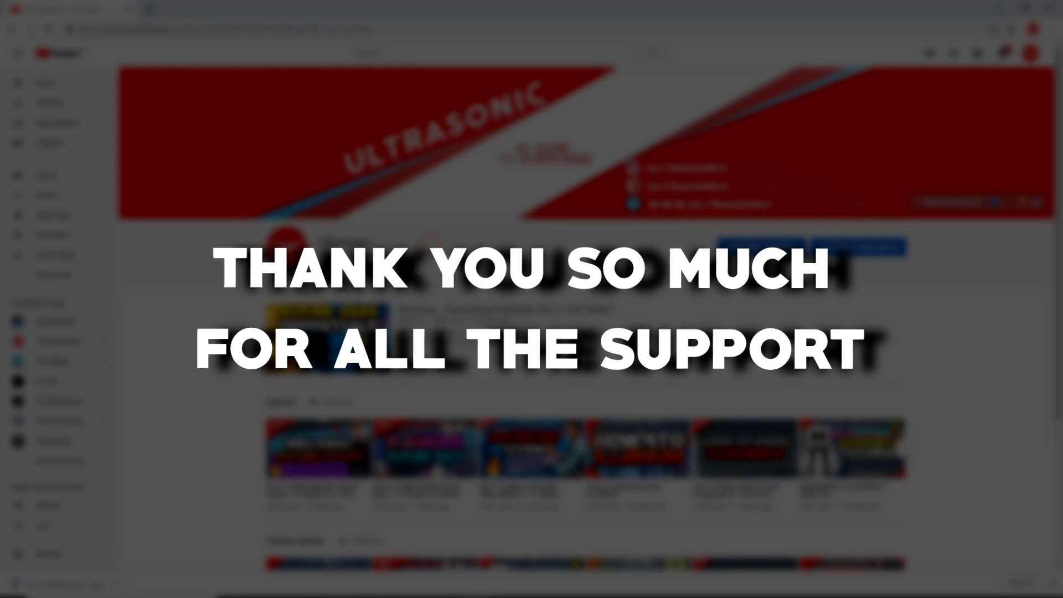
pyautogui.scroll(-3, 554, 207)
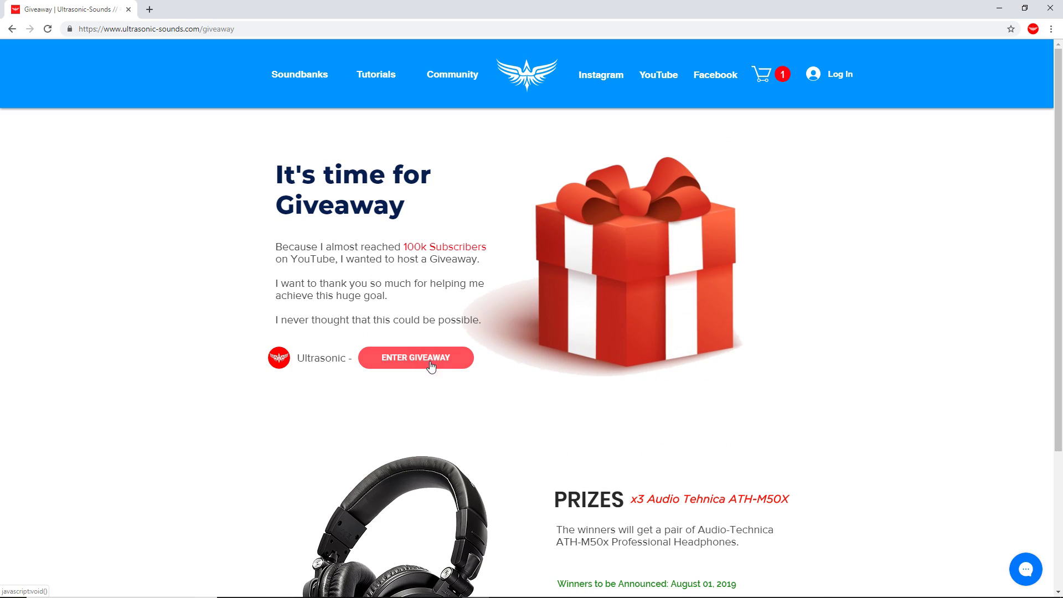
# Step: Open the headphone giveaway entry form, follow its Visit Ultrasonic on Instagram action, and view the contact form and prize details
pyautogui.click(431, 366)
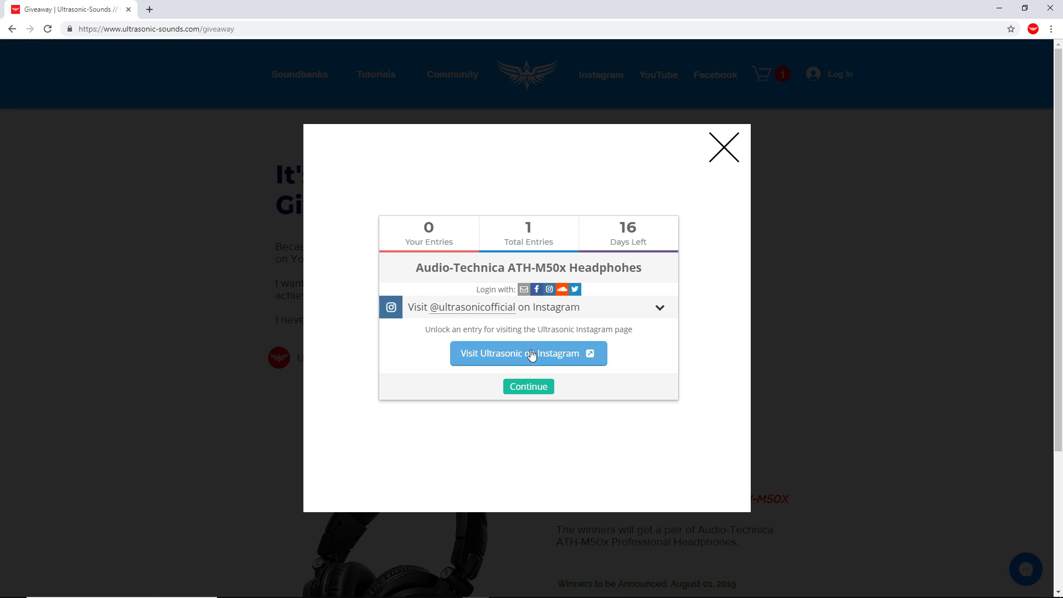
pyautogui.click(529, 354)
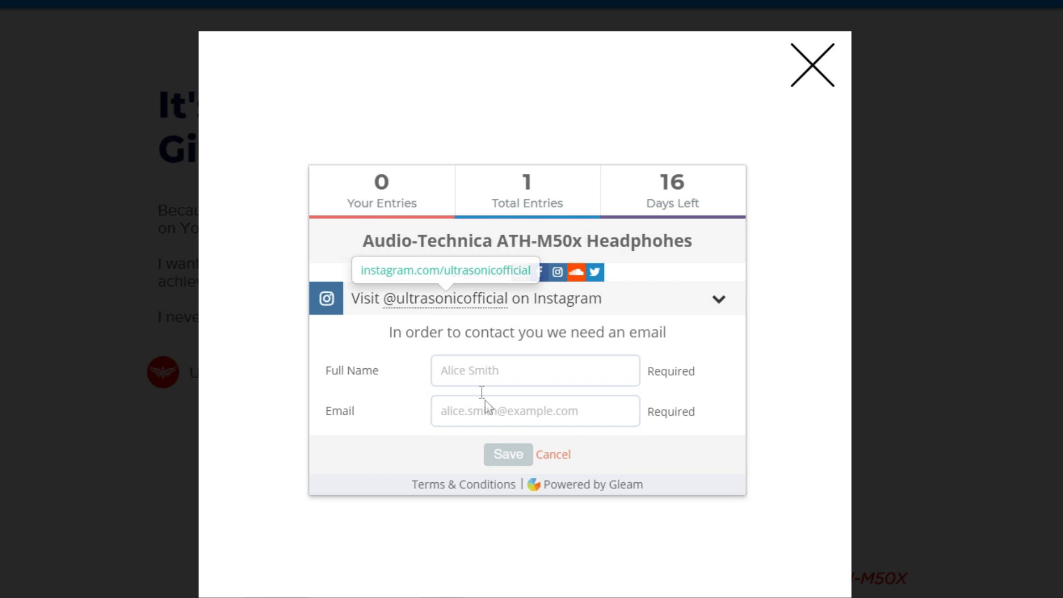
pyautogui.click(483, 381)
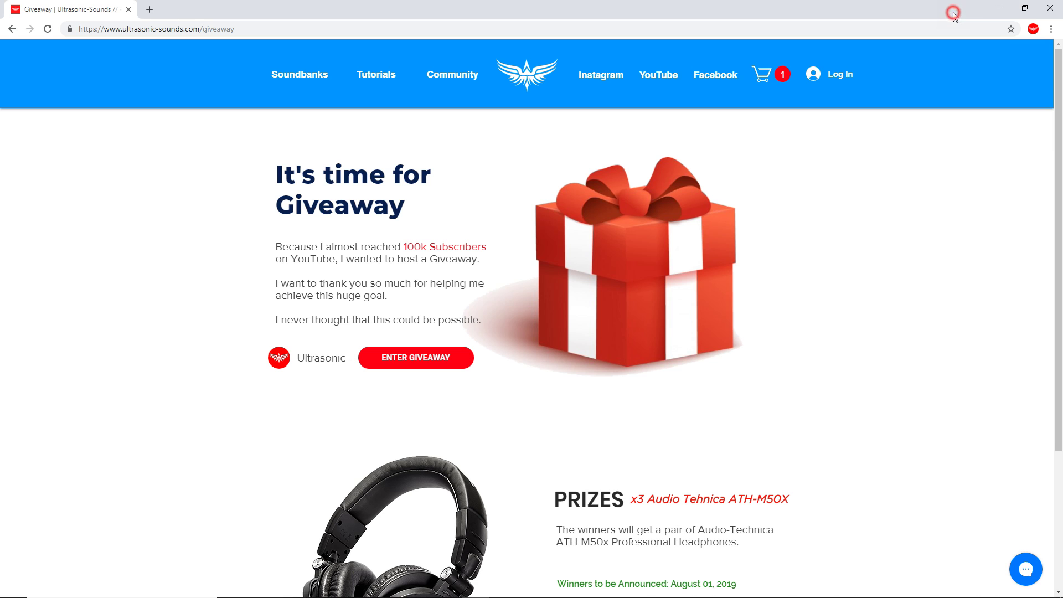
pyautogui.scroll(-3, 895, 205)
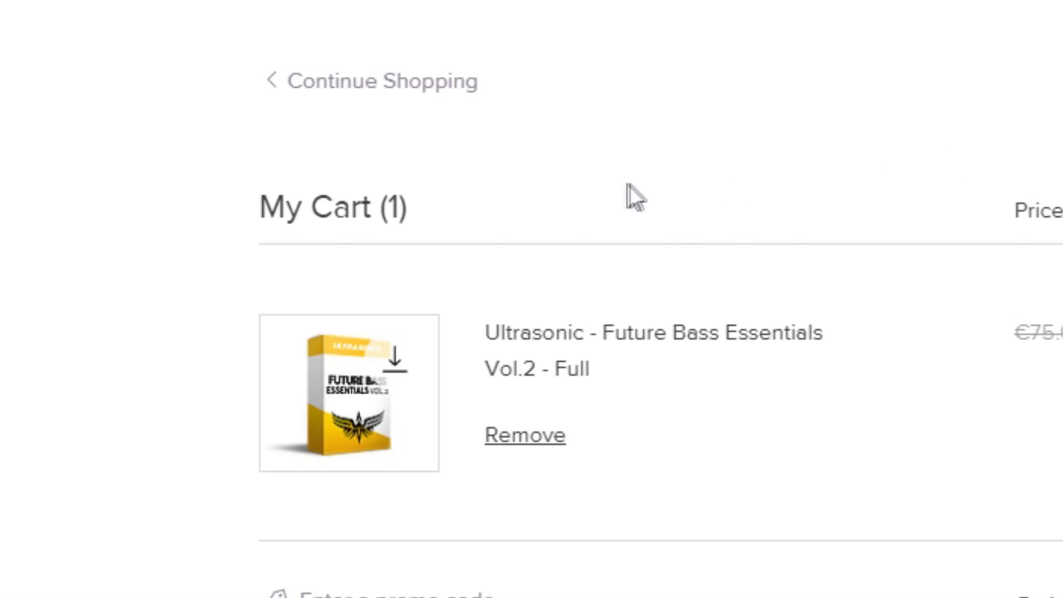
# Step: Apply the promo code 100k to the cart containing Future Bass Essentials Vol.2
pyautogui.click(415, 327)
pyautogui.write('100k')
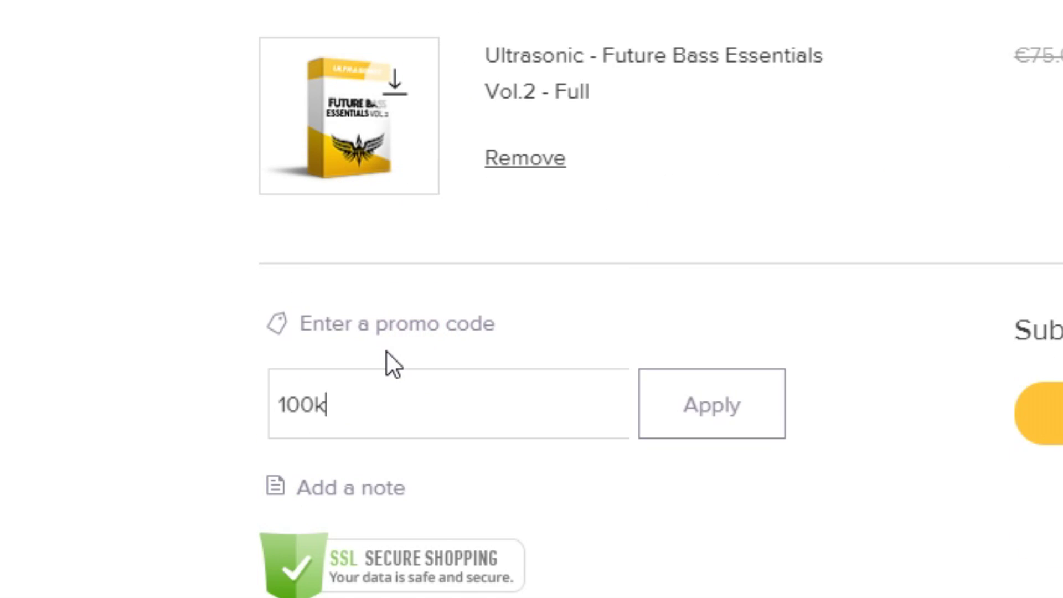
pyautogui.click(712, 405)
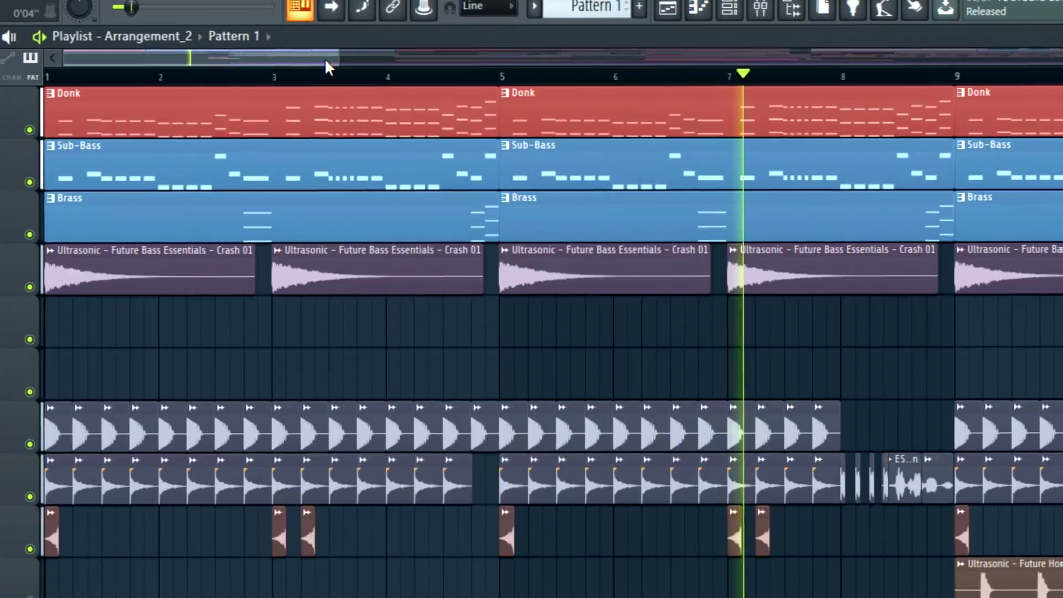
# Step: Switch back to FL Studio and play through the arrangement, following it from the Donk section to the Trap Lead section
pyautogui.moveTo(325, 59); pyautogui.dragTo(423, 61)
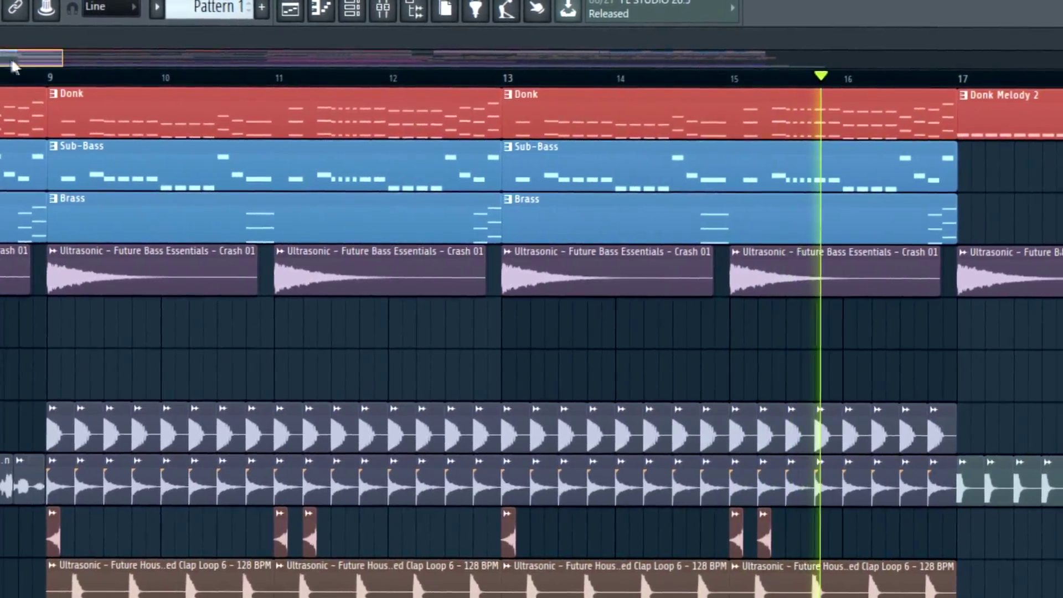
pyautogui.moveTo(277, 46); pyautogui.dragTo(369, 58)
pyautogui.moveTo(506, 75); pyautogui.dragTo(512, 76)
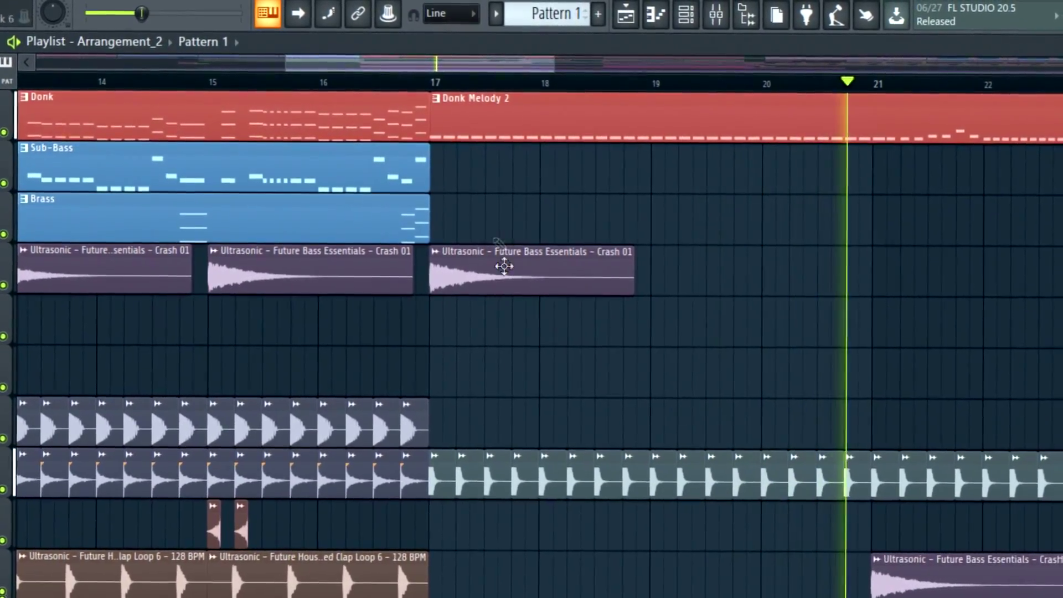
pyautogui.moveTo(542, 65); pyautogui.dragTo(574, 65)
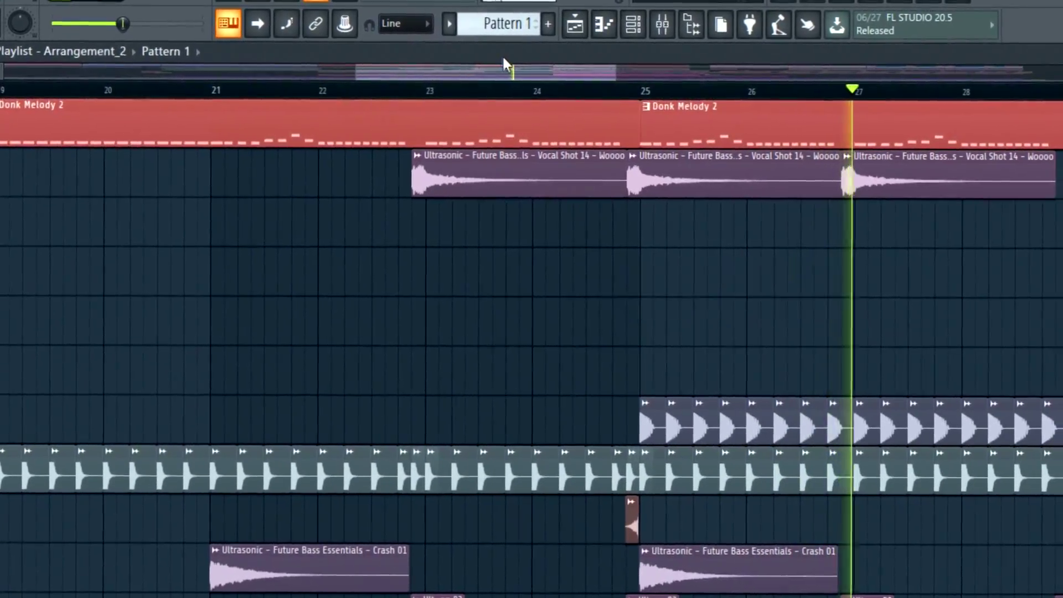
pyautogui.moveTo(545, 77); pyautogui.dragTo(665, 78)
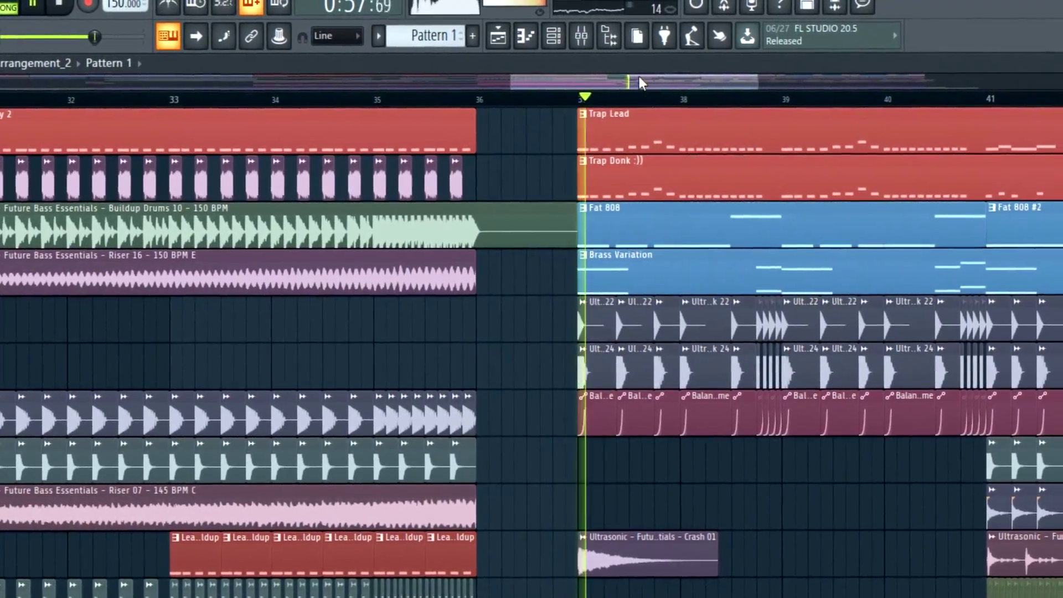
pyautogui.moveTo(647, 79); pyautogui.dragTo(692, 83)
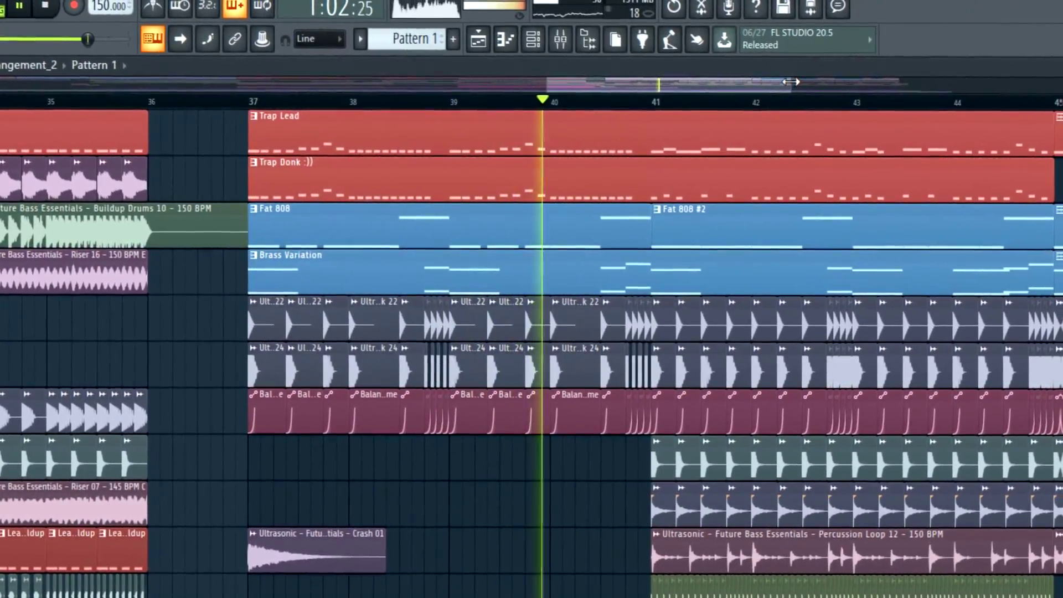
pyautogui.moveTo(791, 82); pyautogui.dragTo(944, 82)
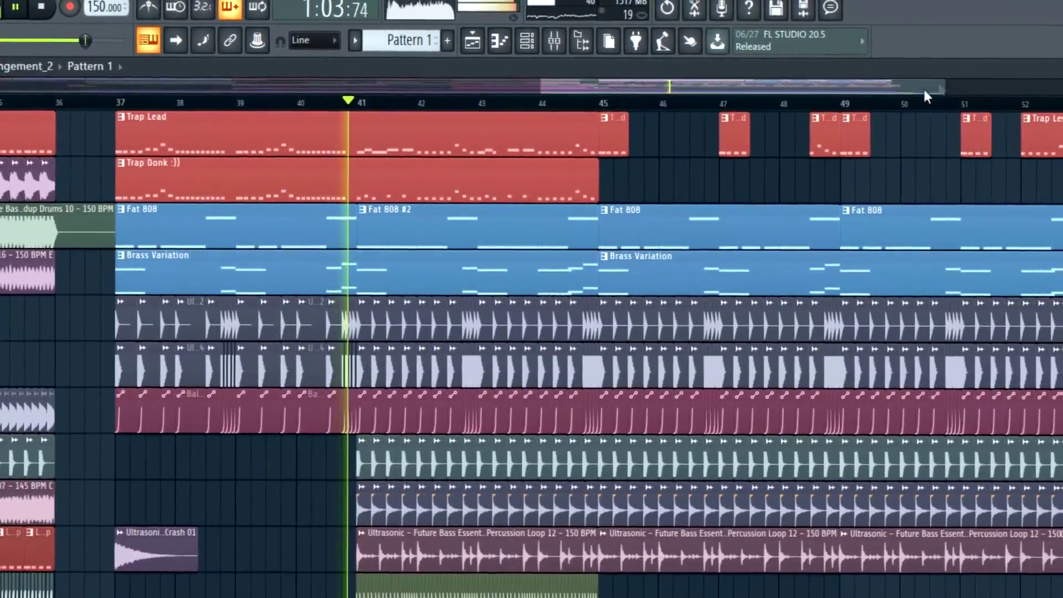